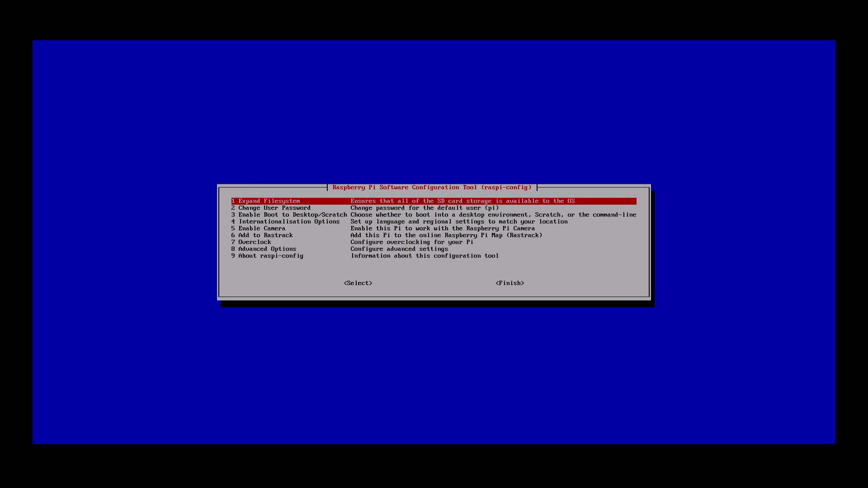
- Attempt Expand Filesystem (already done under NOOBS), then set the Pi to boot to Desktop
key(Return)
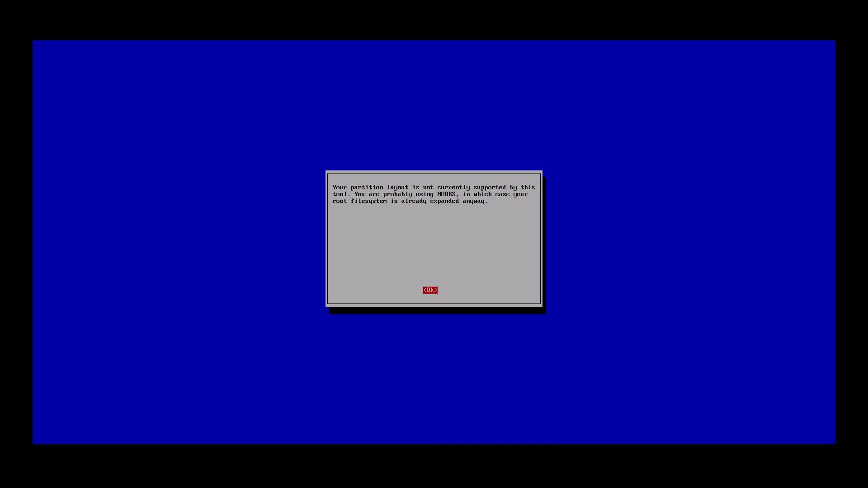
key(Return)
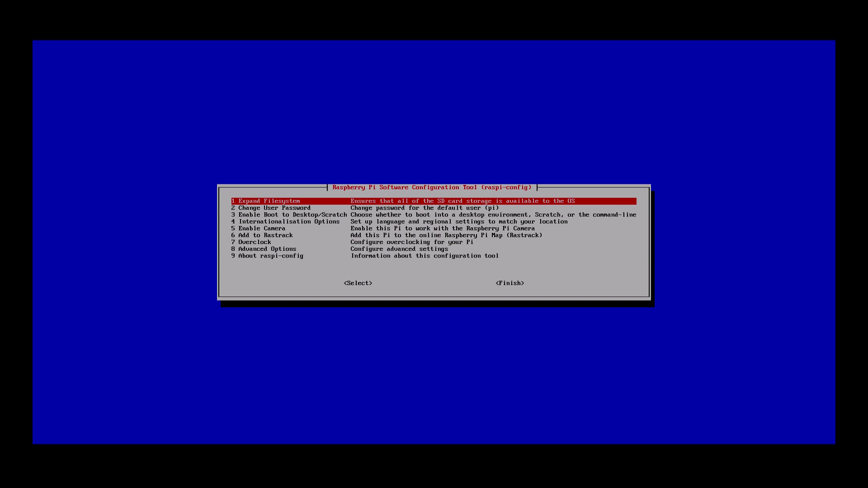
key(Down)
key(Down)
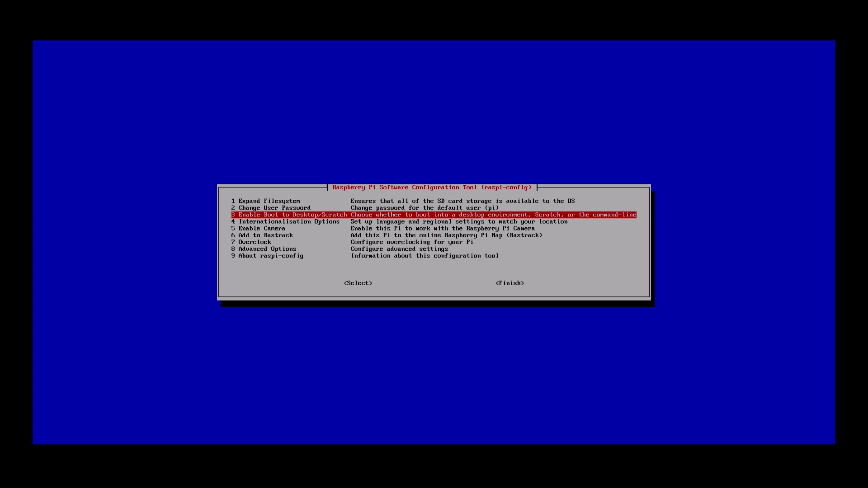
key(Return)
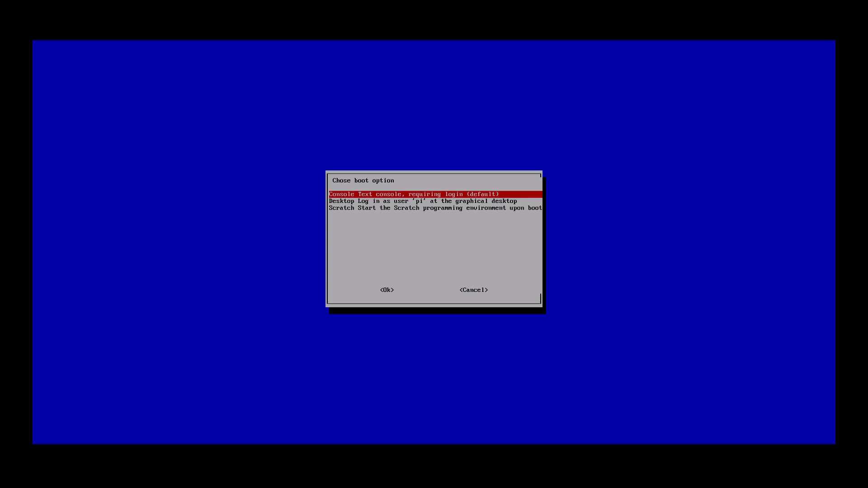
key(Down)
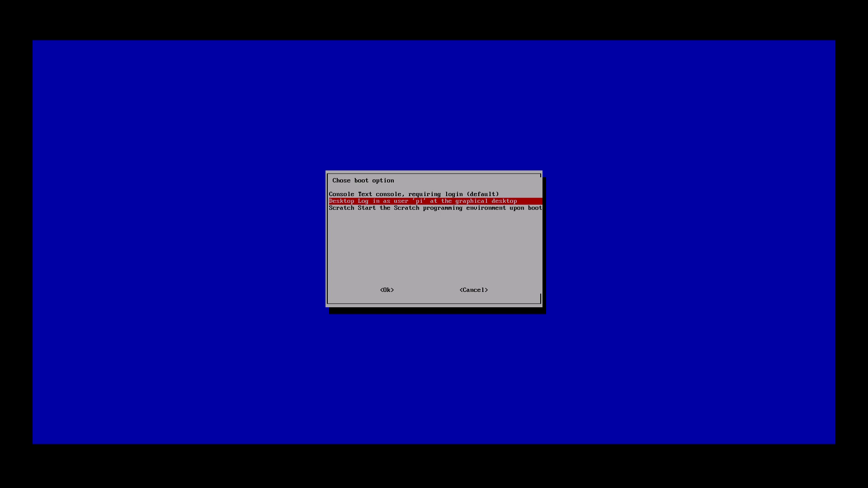
key(Return)
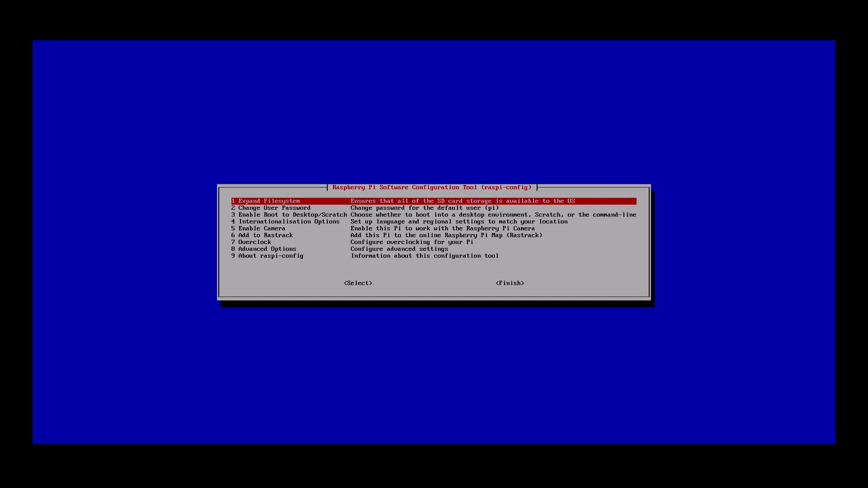
- Change the hostname to PiDesk under Advanced Options > A2 Hostname
key(Down)
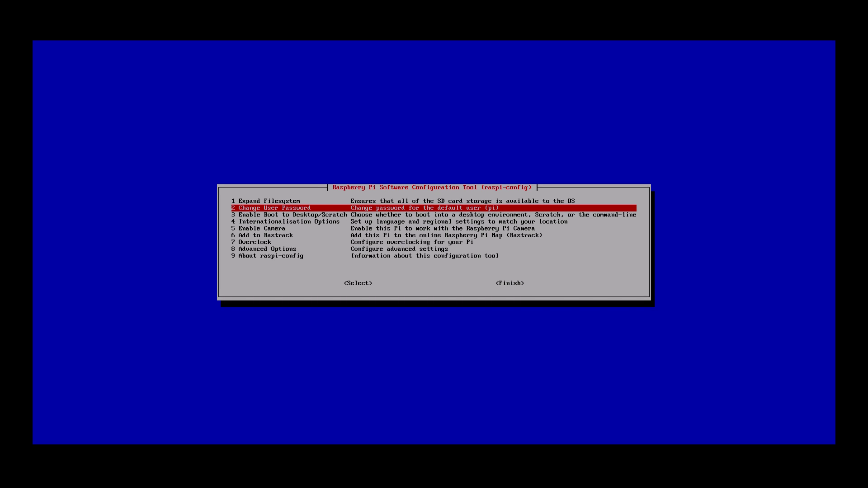
key(Down)
key(Down)
key(Down)
key(Down)
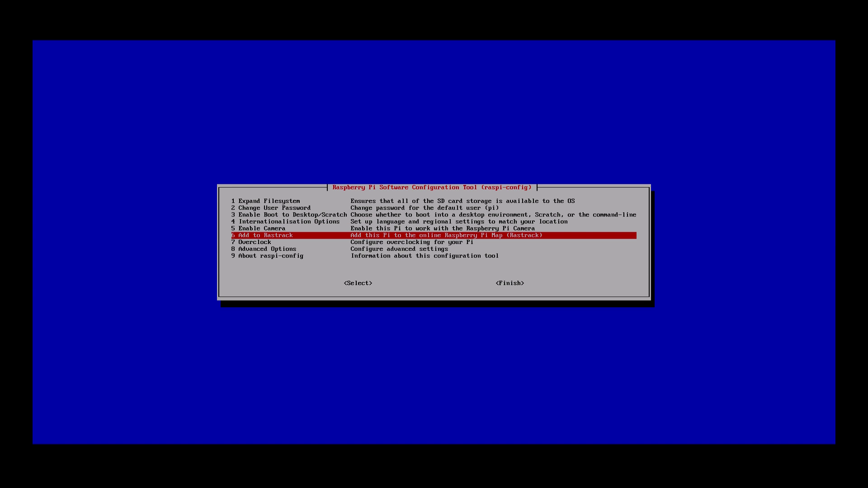
key(Down)
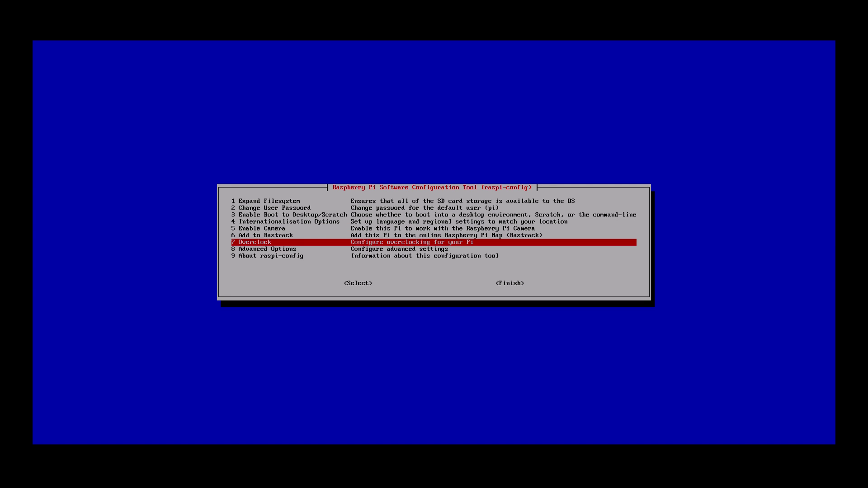
key(Down)
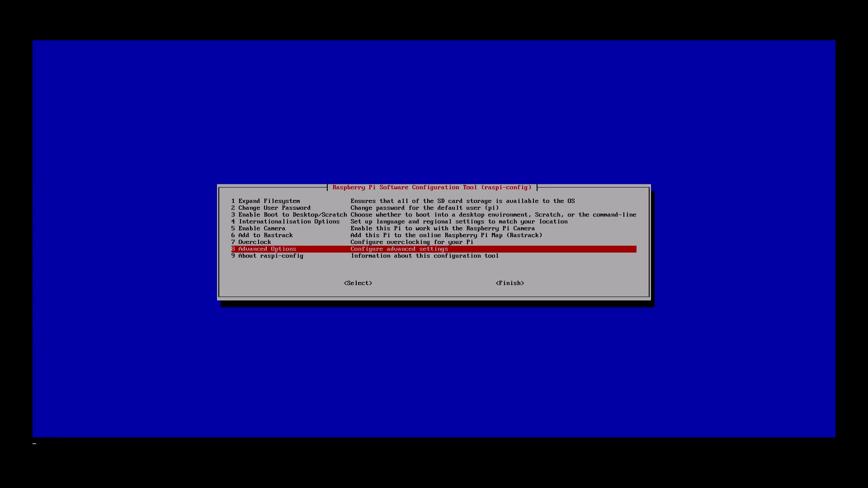
key(Return)
key(Down)
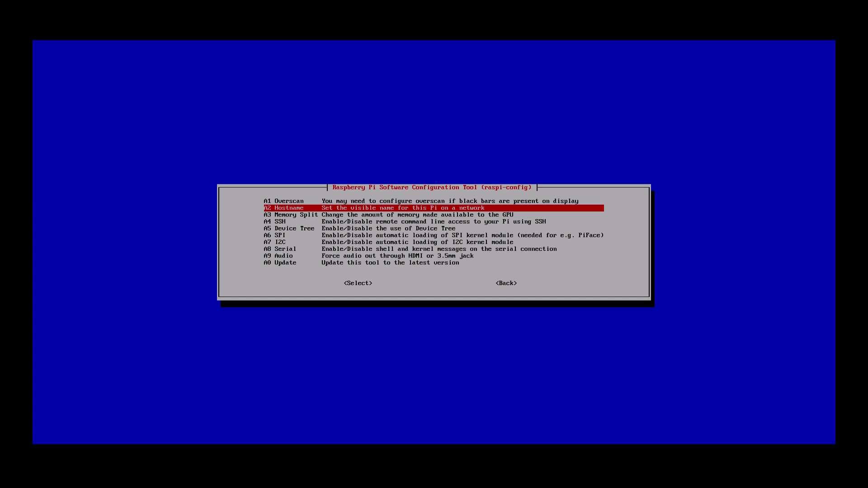
key(Return)
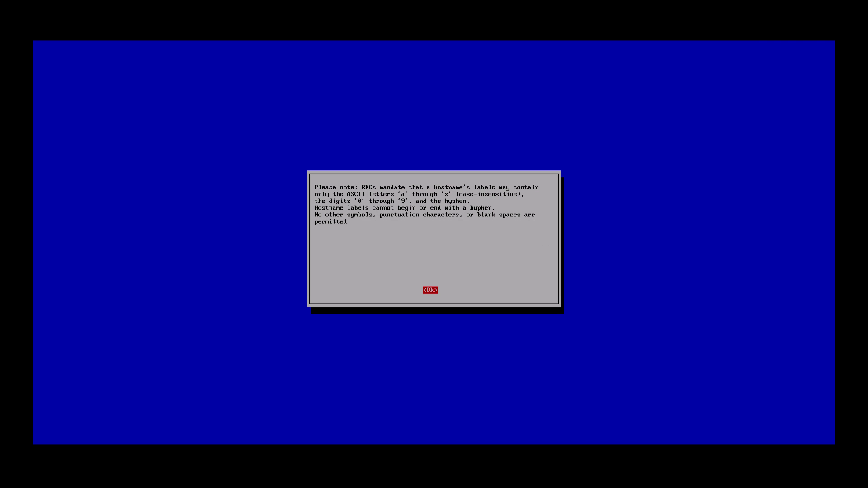
key(Return)
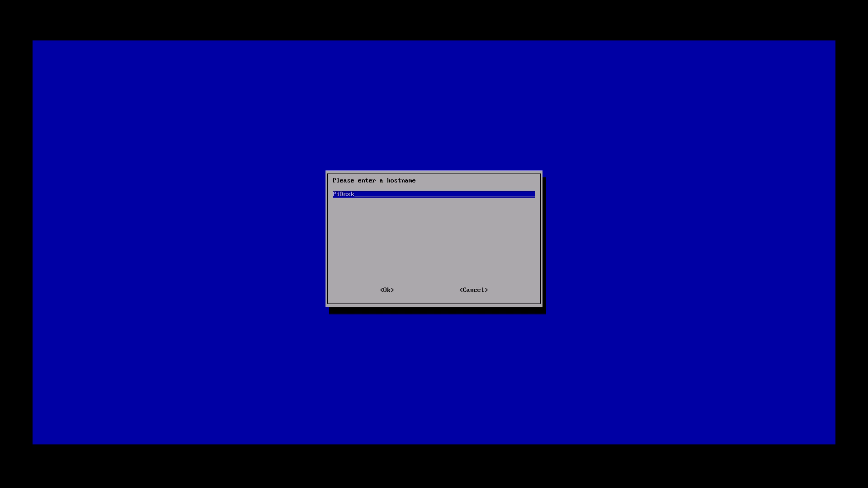
key(Return)
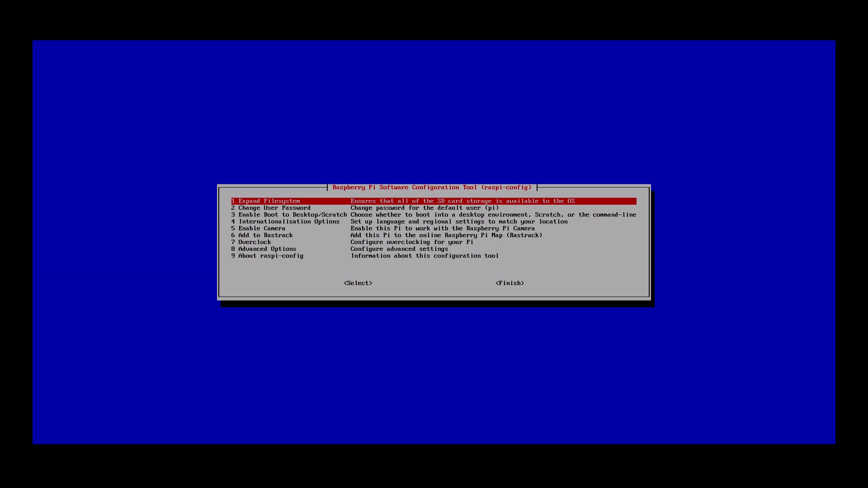
- Finish raspi-config and confirm rebooting the Pi now
key(Tab)
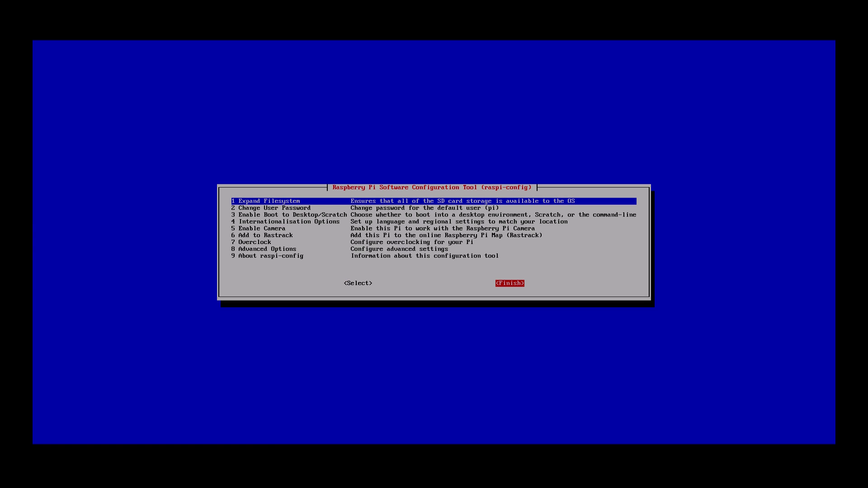
key(Return)
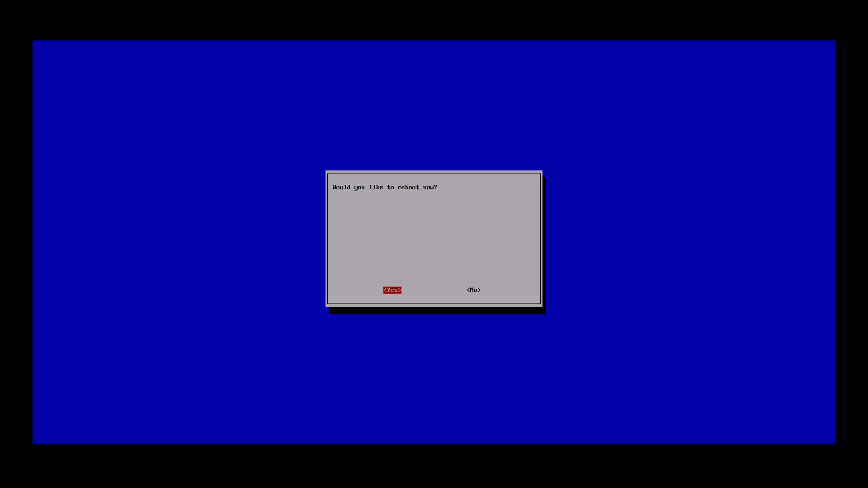
key(Return)
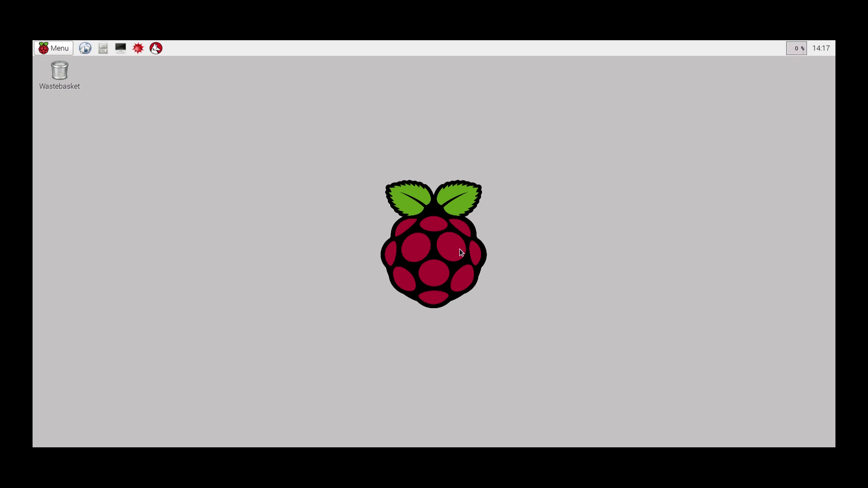
- Shut down the Pi from Menu > Shutdown with the Shutdown option
click(58, 47)
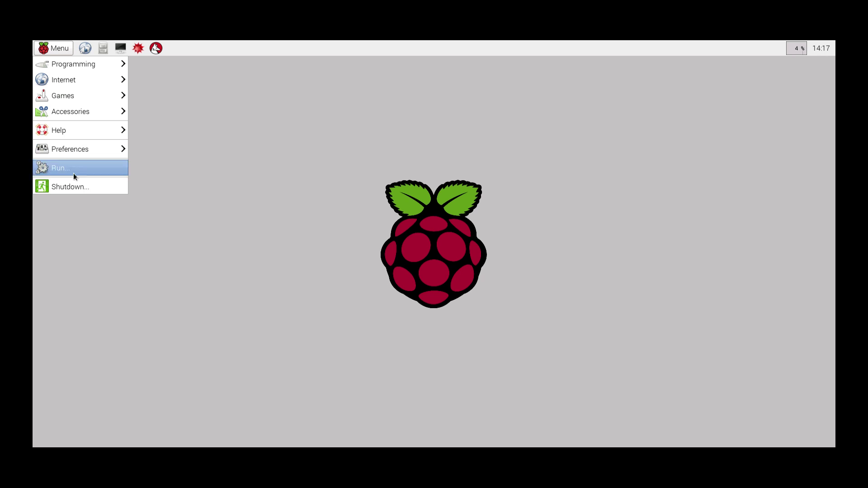
click(92, 186)
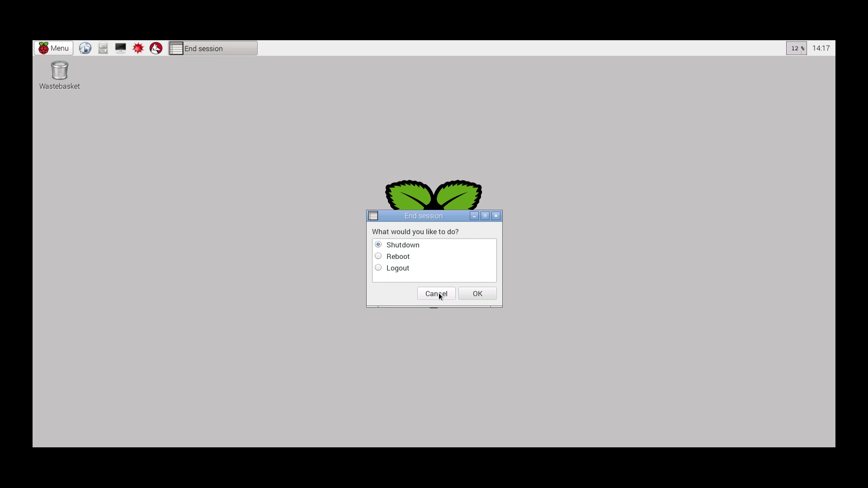
click(472, 292)
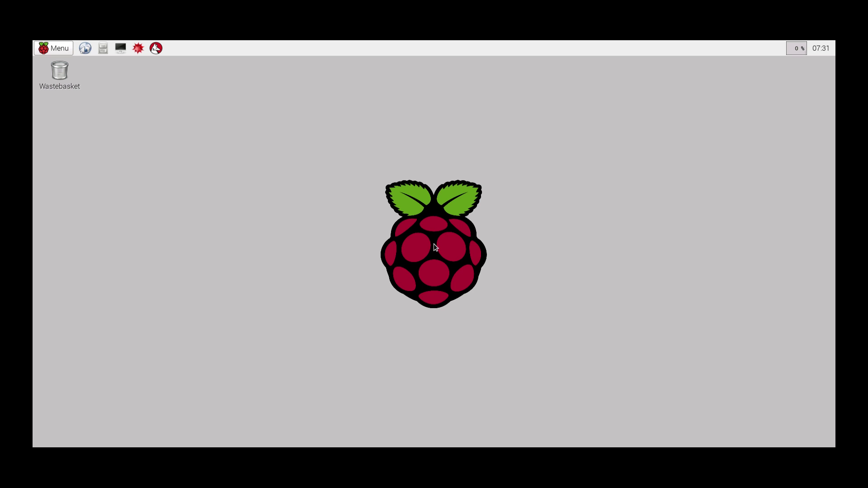
- Launch the WiFi configuration tool and scan for nearby wireless networks
click(53, 50)
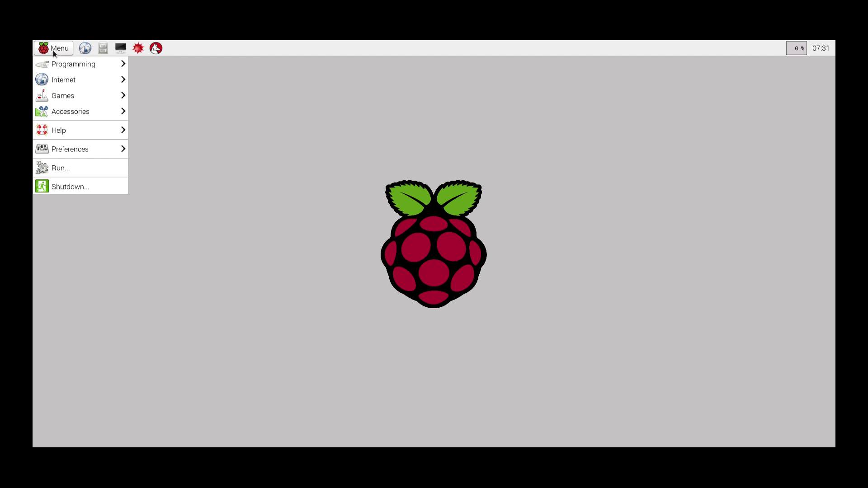
mouse_move(106, 150)
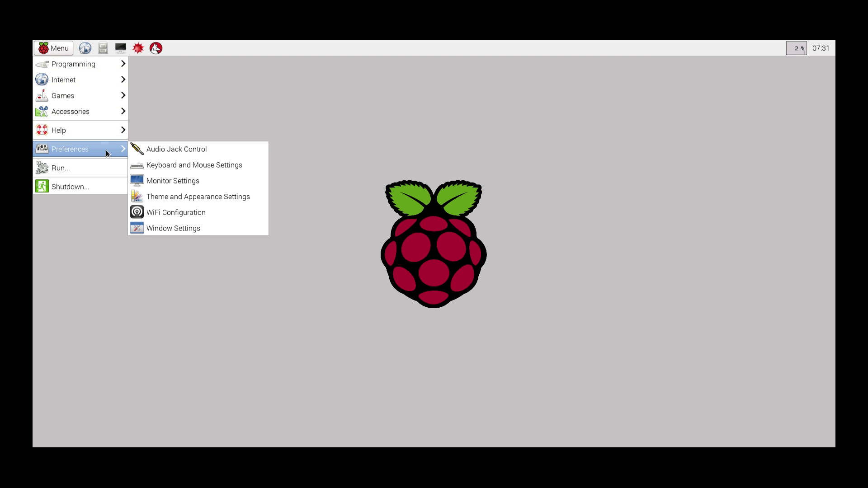
click(187, 215)
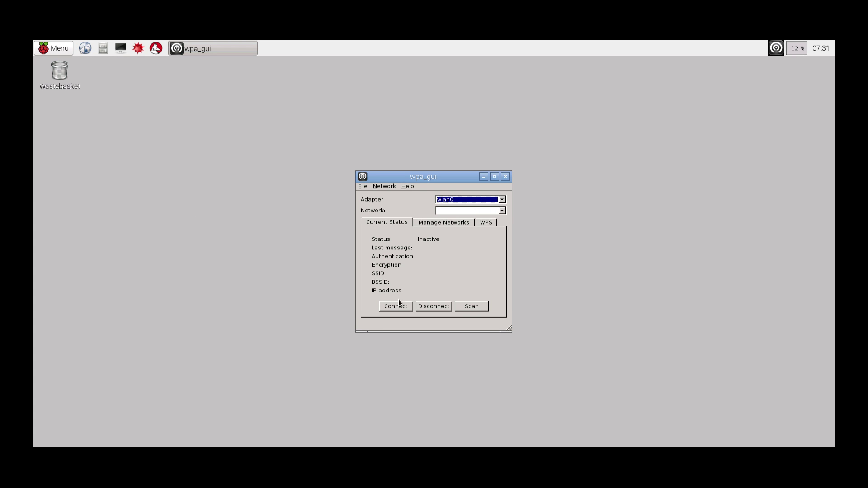
click(468, 306)
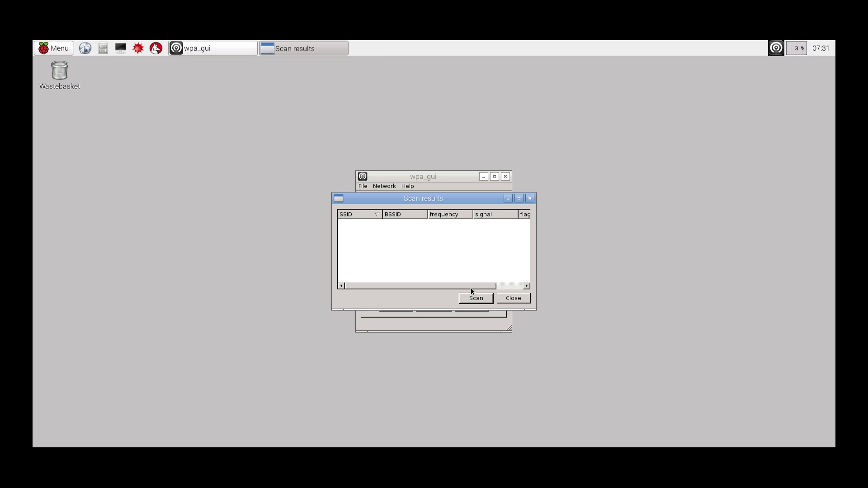
click(476, 298)
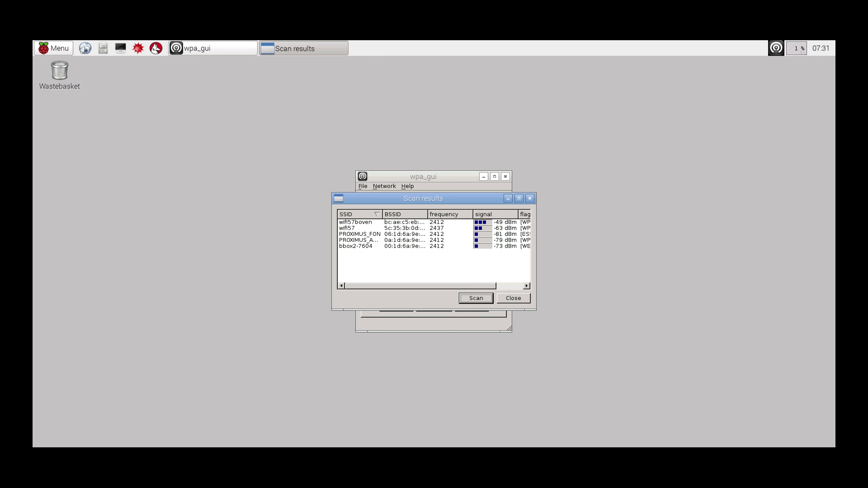
- Connect to wifi57boven with its network passphrase, save it, and close the windows
click(364, 222)
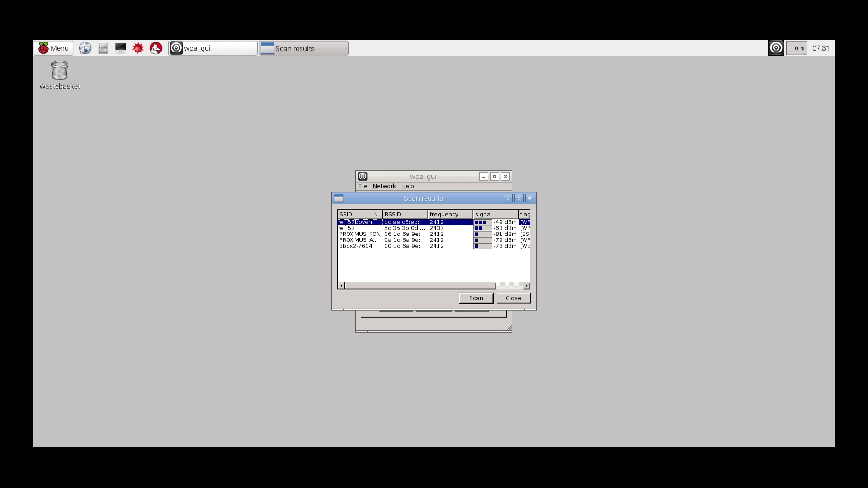
double_click(365, 221)
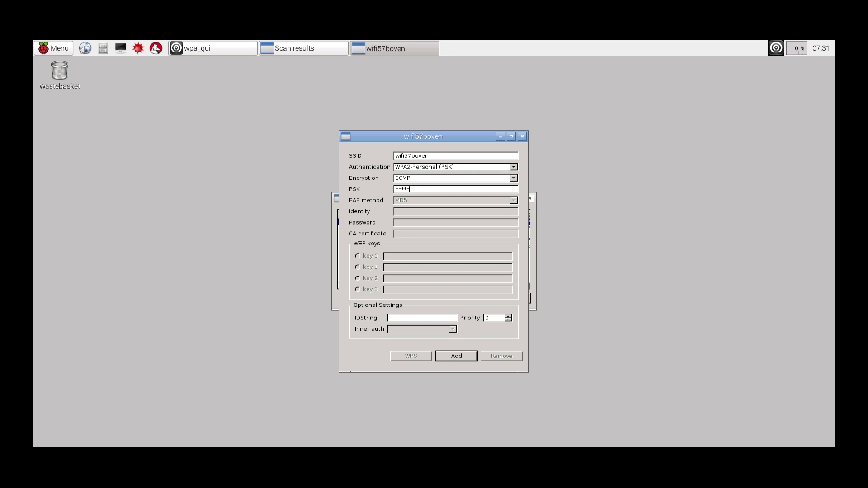
text(**)
click(465, 357)
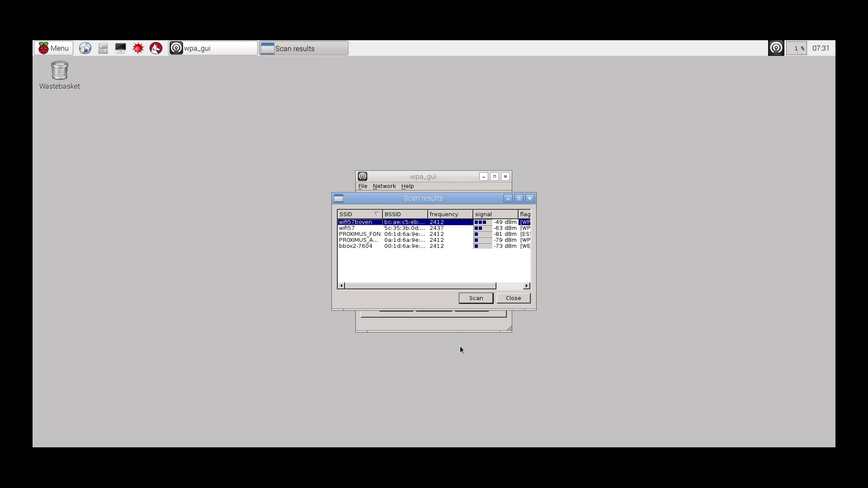
click(514, 298)
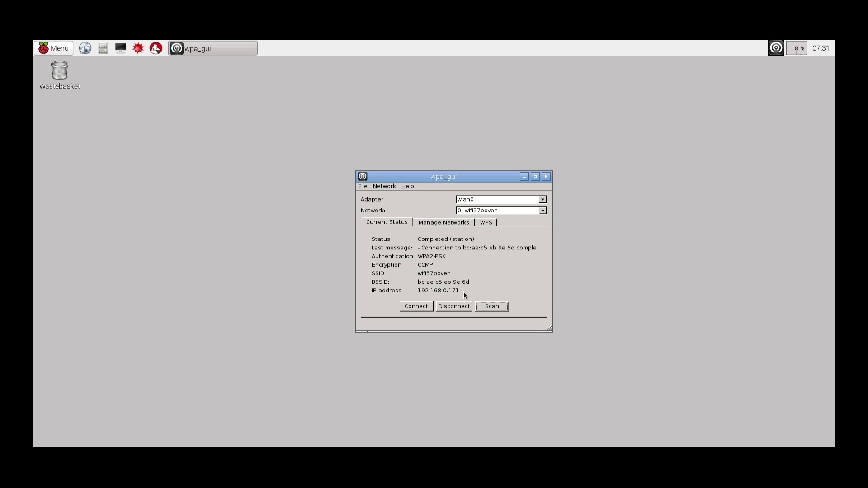
click(545, 177)
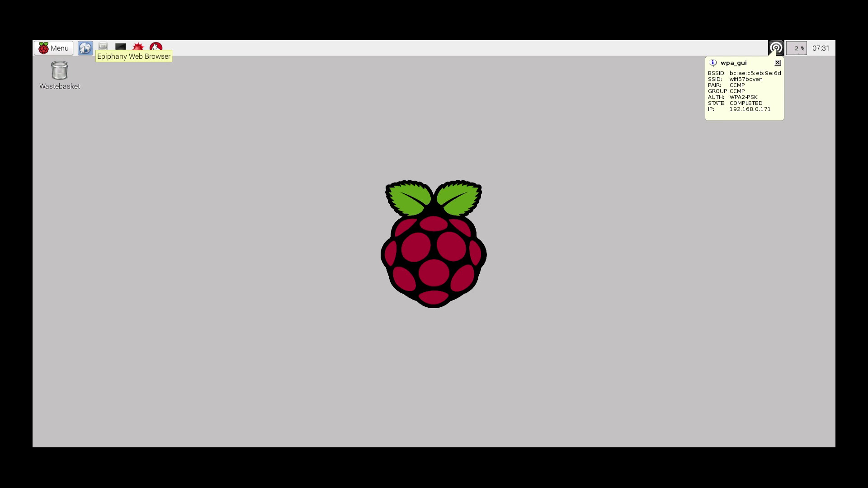
- Launch Epiphany from the taskbar and load google.com
click(93, 49)
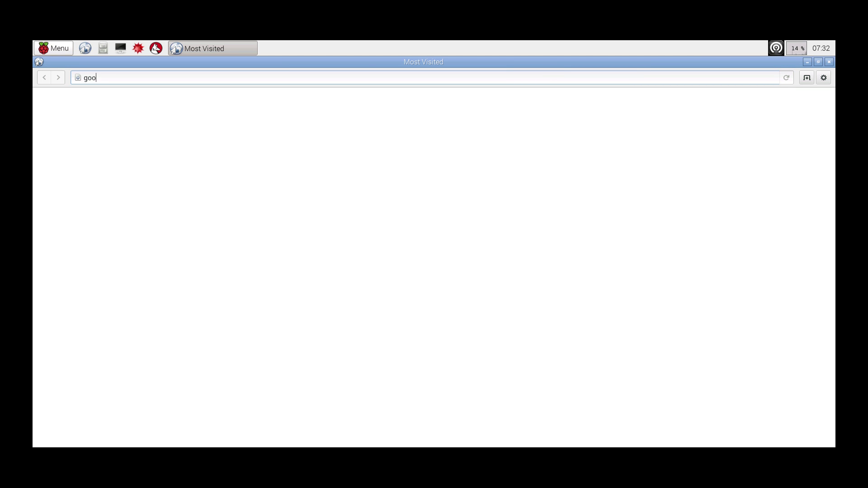
text(com)
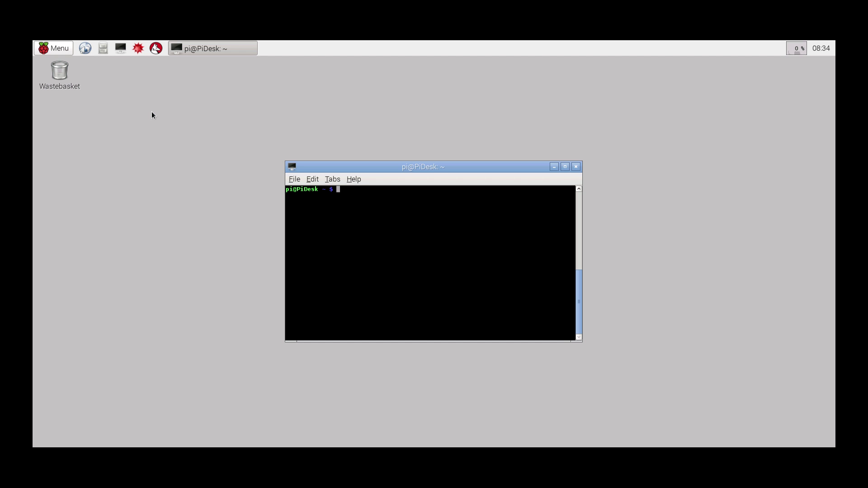
- Run sudo apt-get update until Reading package lists... Done, then recall the command
text(sudo )
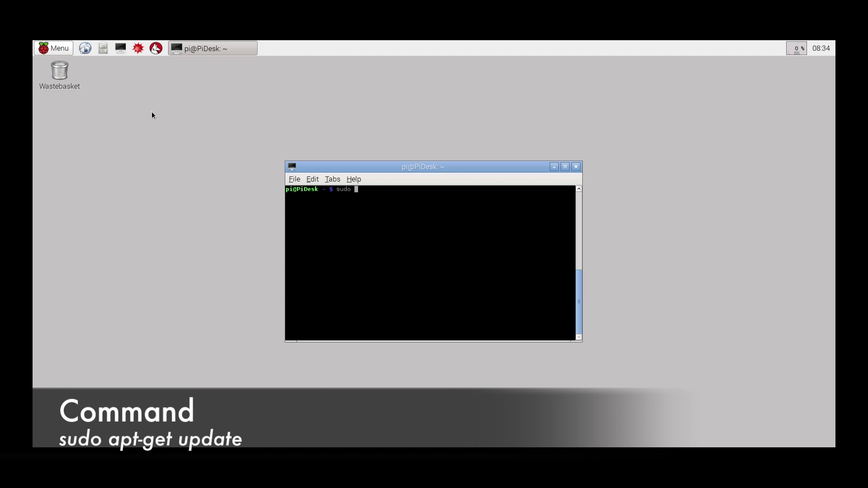
text(apt-get update)
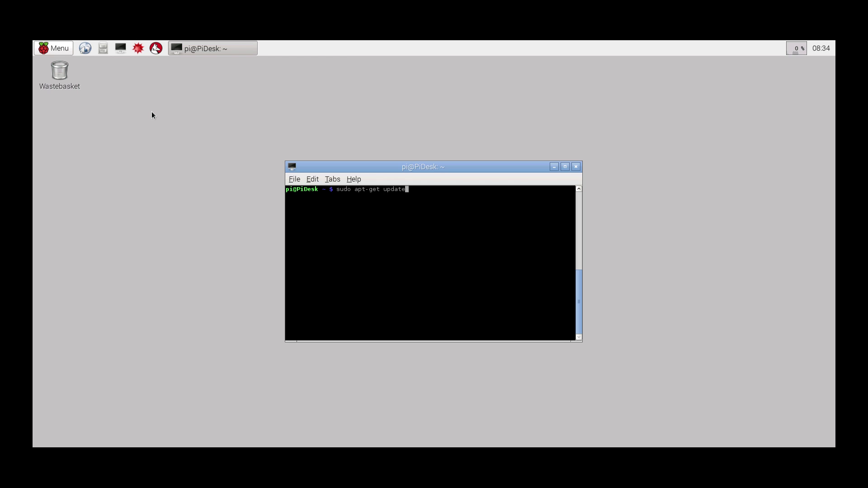
key(Return)
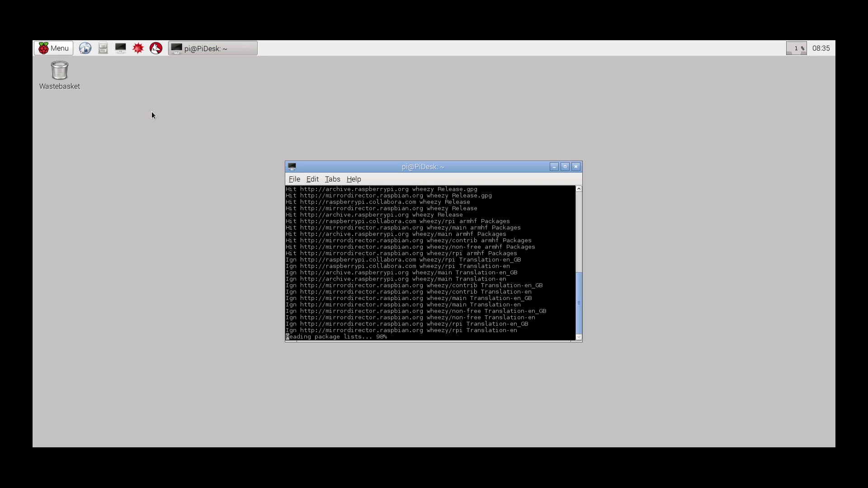
key(Up)
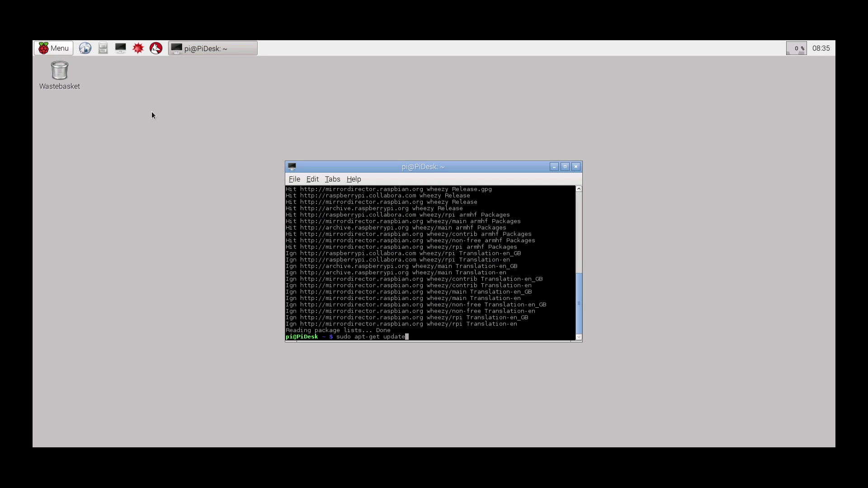
- Run sudo apt-get upgrade, accept the upgrades with y, then restart with sudo reboot
key(BackSpace)
key(BackSpace)
key(BackSpace)
key(BackSpace)
text(grade)
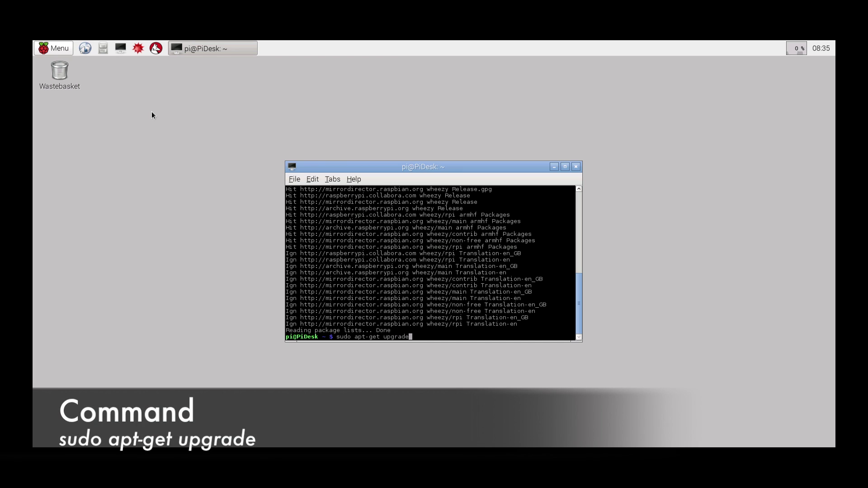
key(Return)
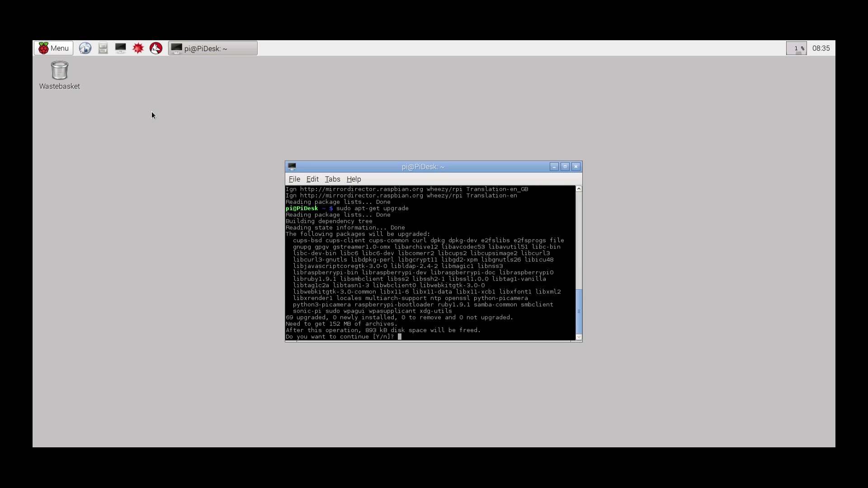
text(y)
key(Return)
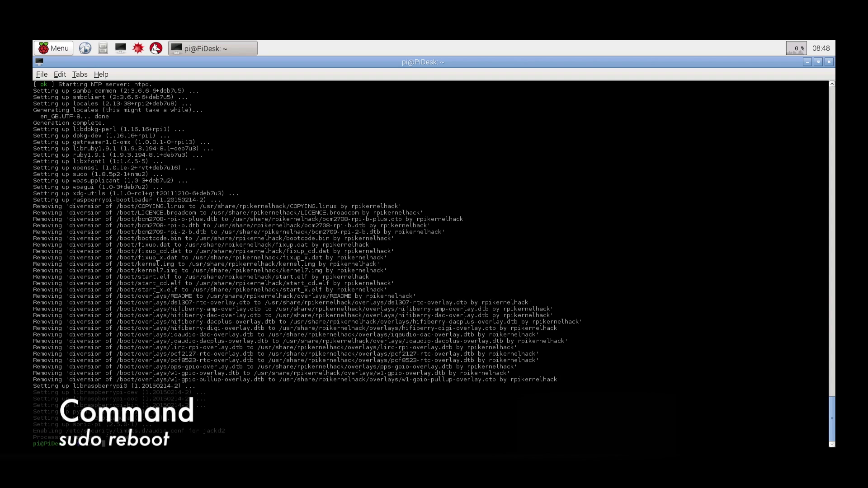
text(reboot)
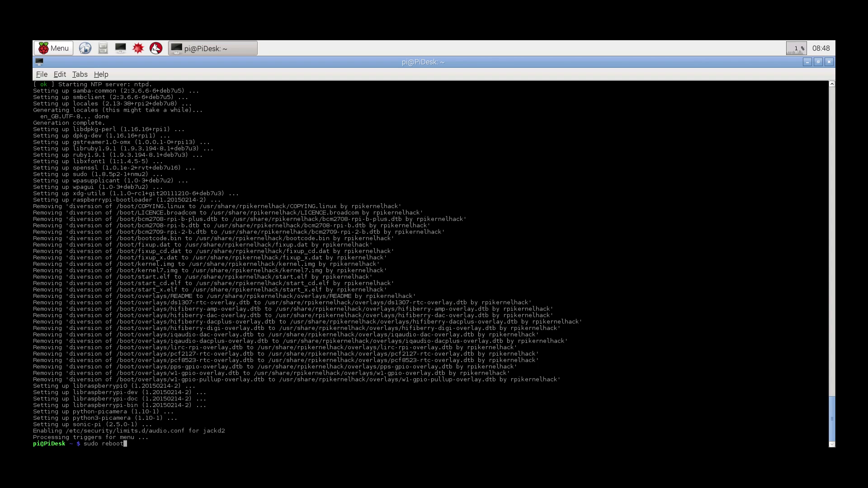
key(Return)
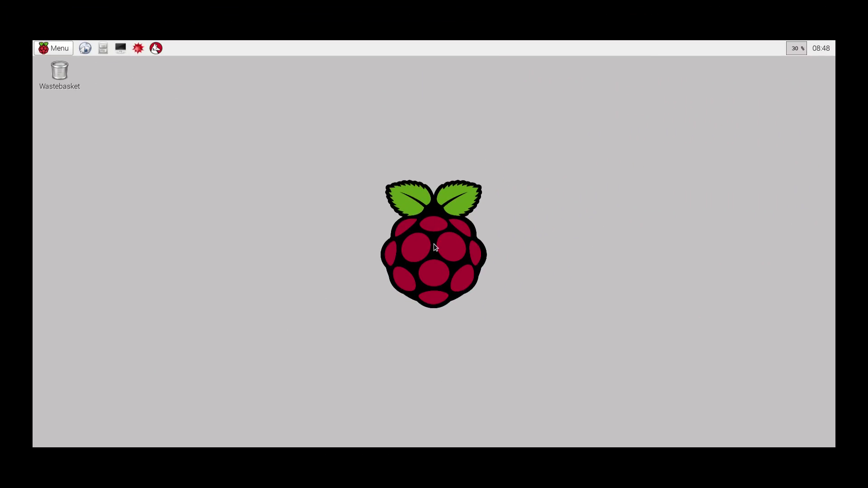
- In a terminal, run sudo raspi-config, enable camera support, and finish to the reboot prompt
click(126, 49)
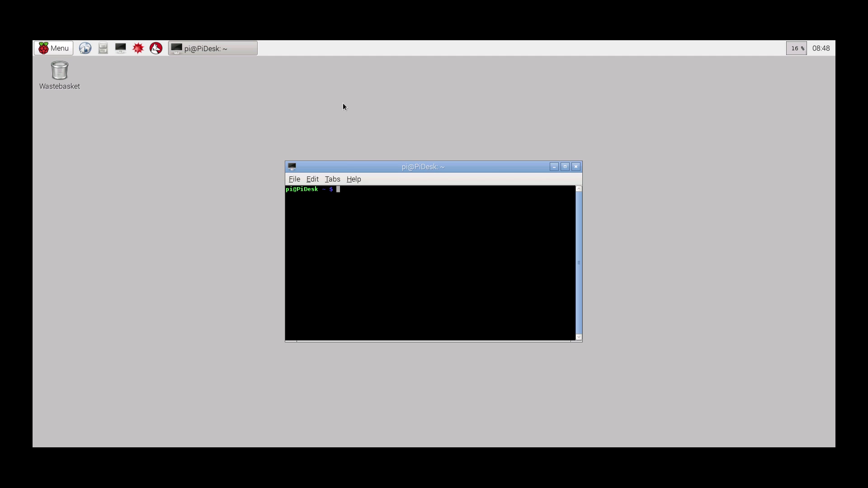
text(sudo )
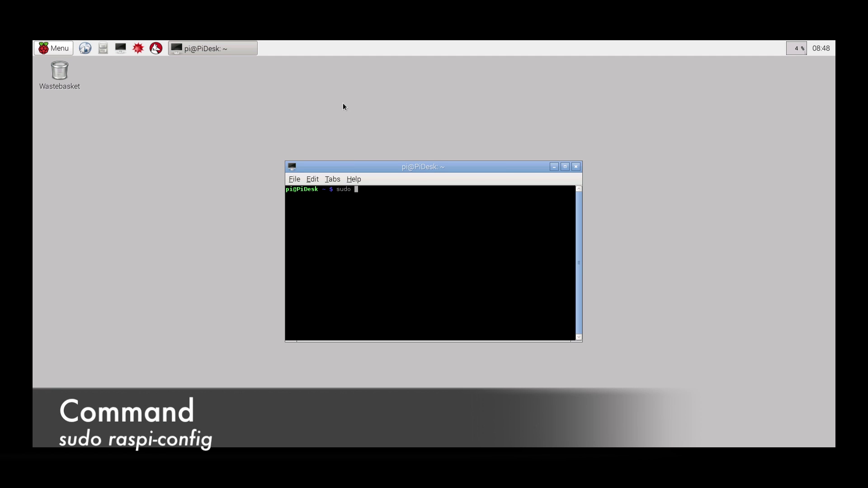
text(raspi-config)
key(Return)
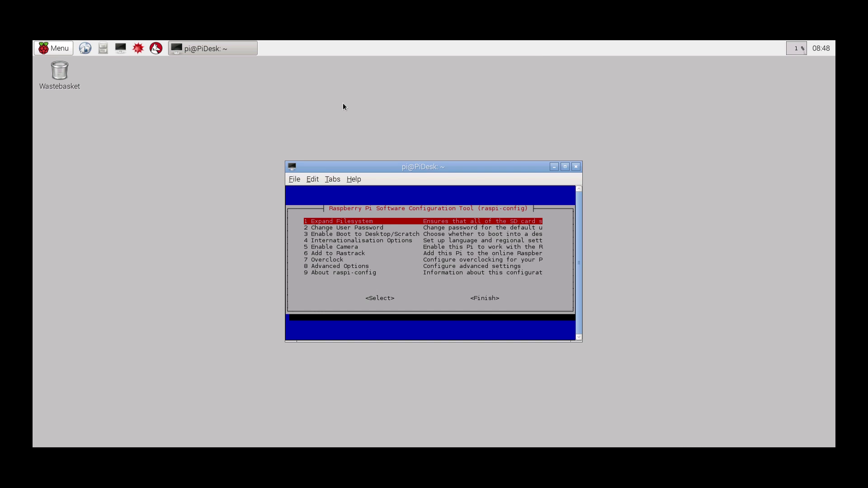
key(Down)
key(Down)
key(Down)
key(Down)
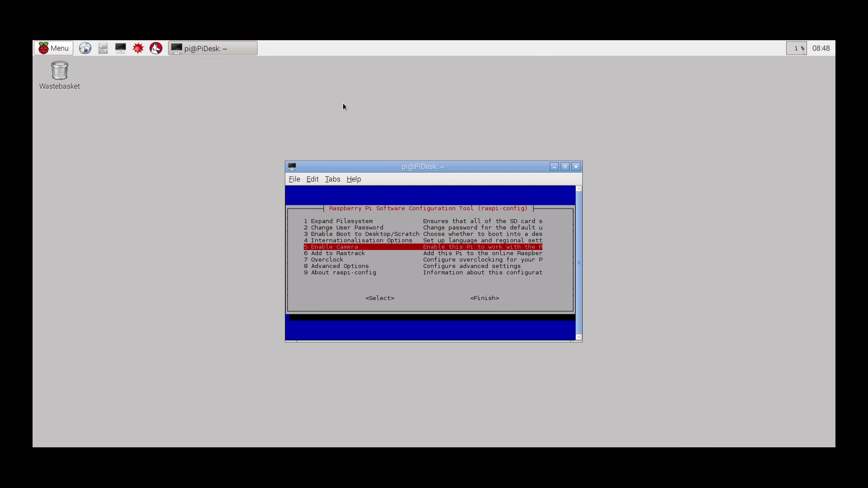
key(Return)
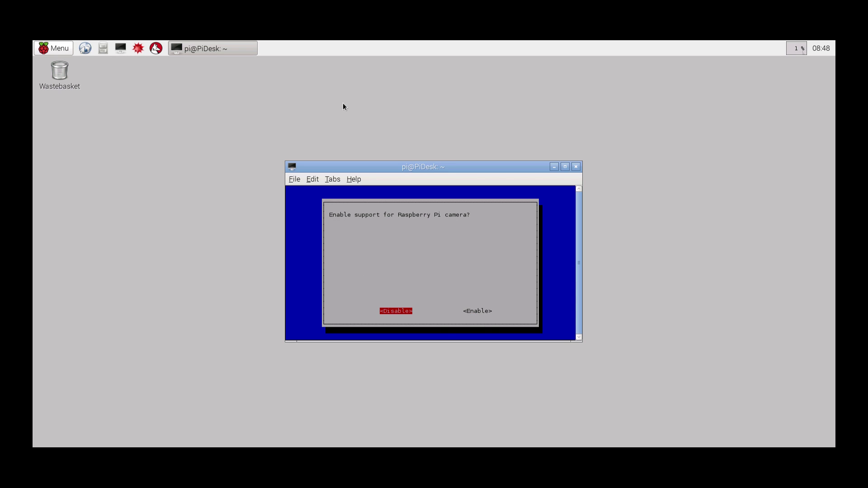
key(Right)
key(Return)
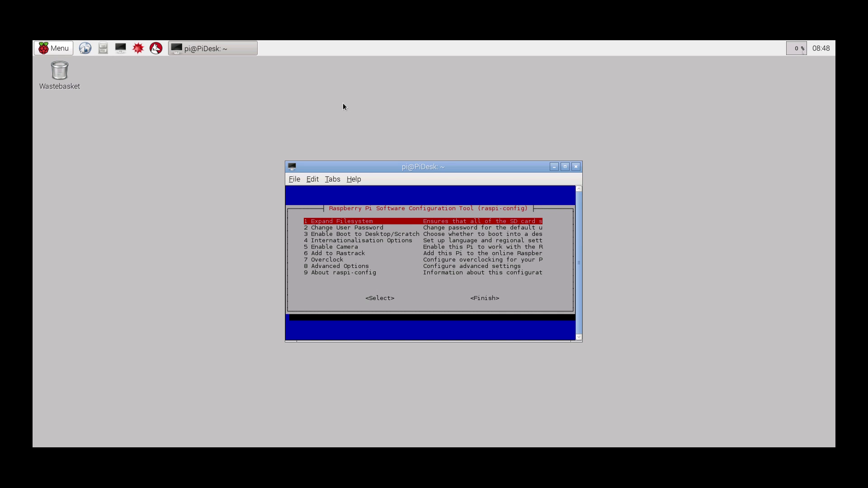
key(Tab)
key(Tab)
key(Return)
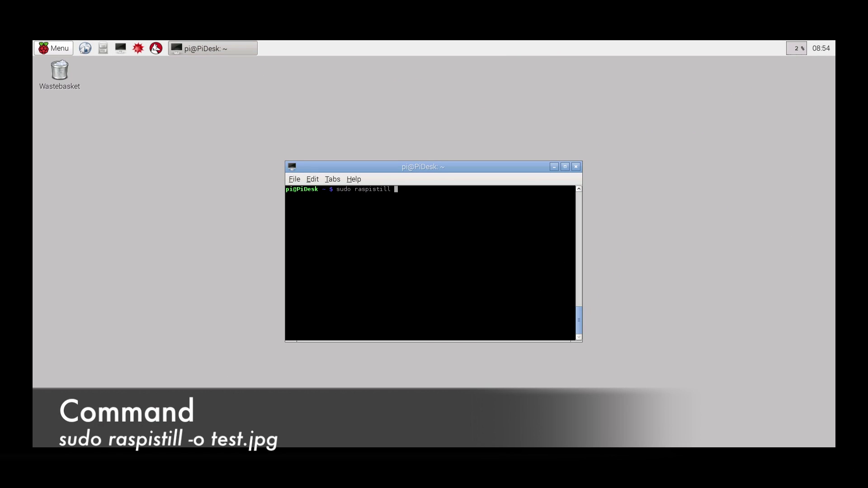
- Capture test.jpg with sudo raspistill -o test.jpg, then retake it with --vflip --hflip
text(ill -o test.jpg)
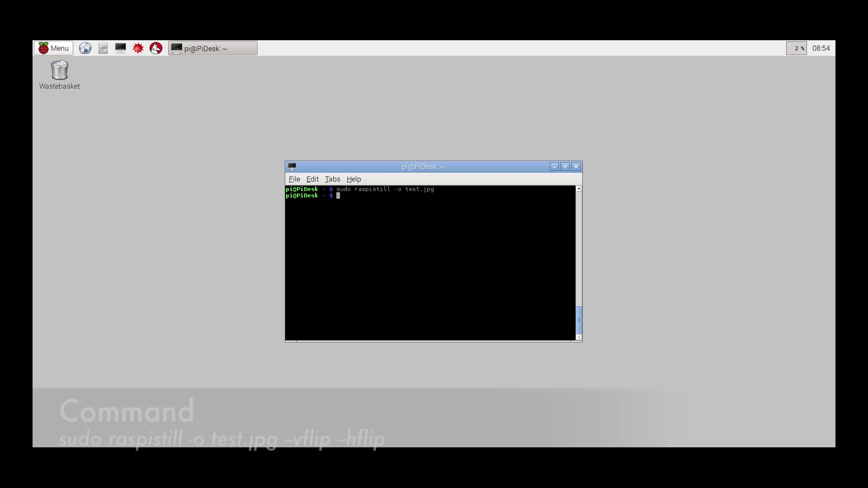
key(Up)
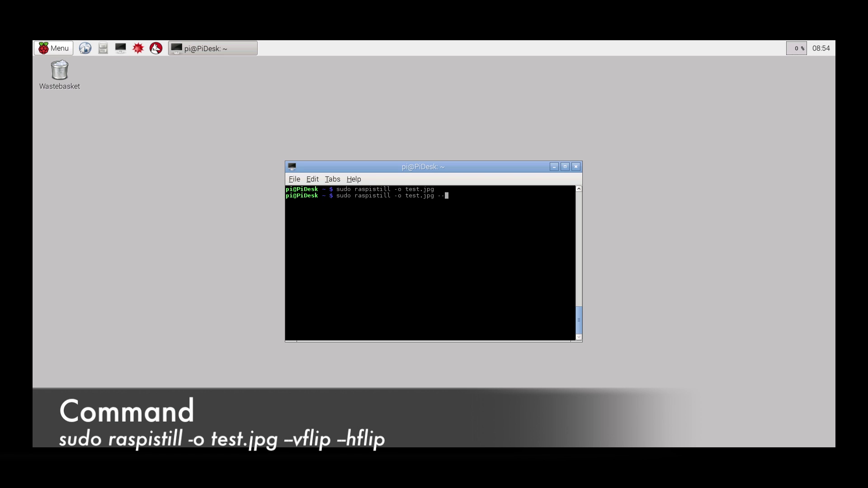
text(--vflip --hflip)
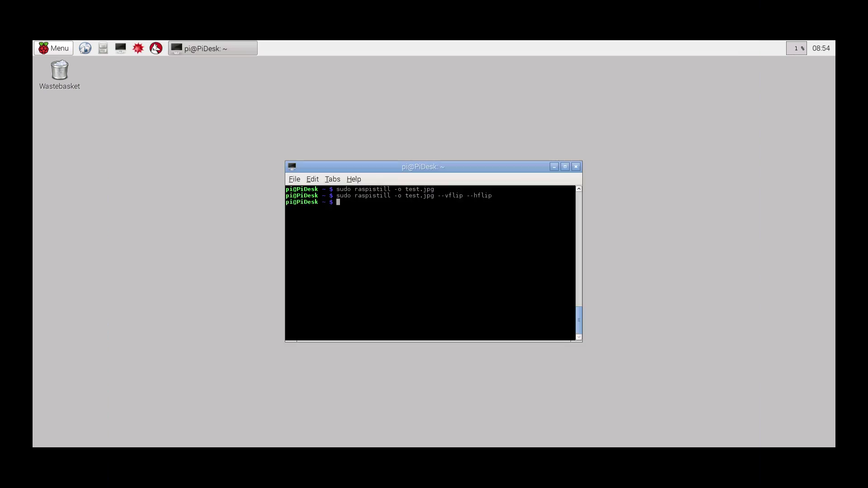
- Open test.jpg from the pi home folder in NetSurf and maximize the window
click(104, 47)
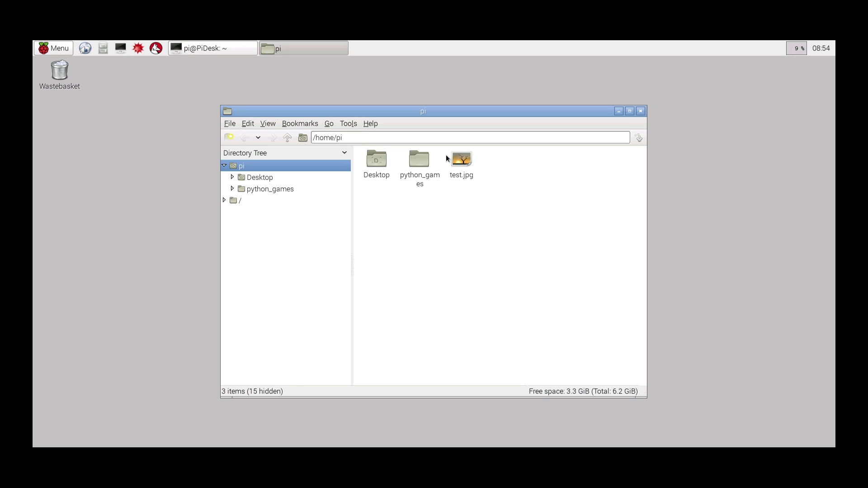
click(462, 160)
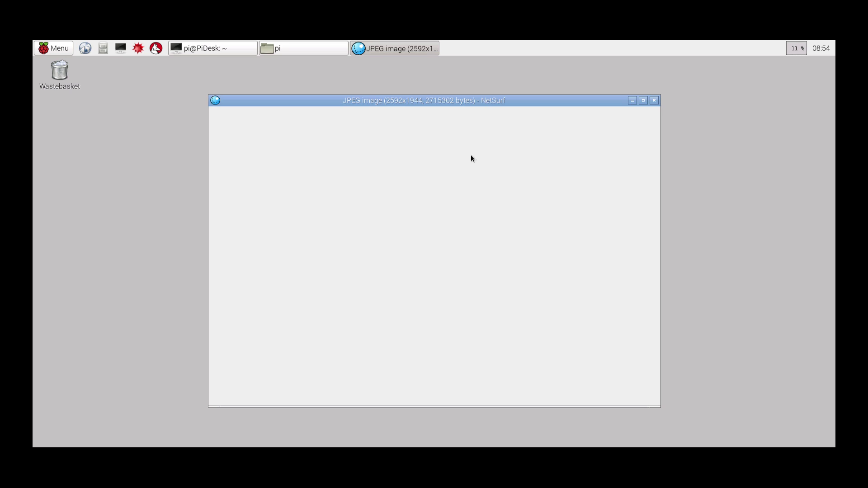
click(643, 100)
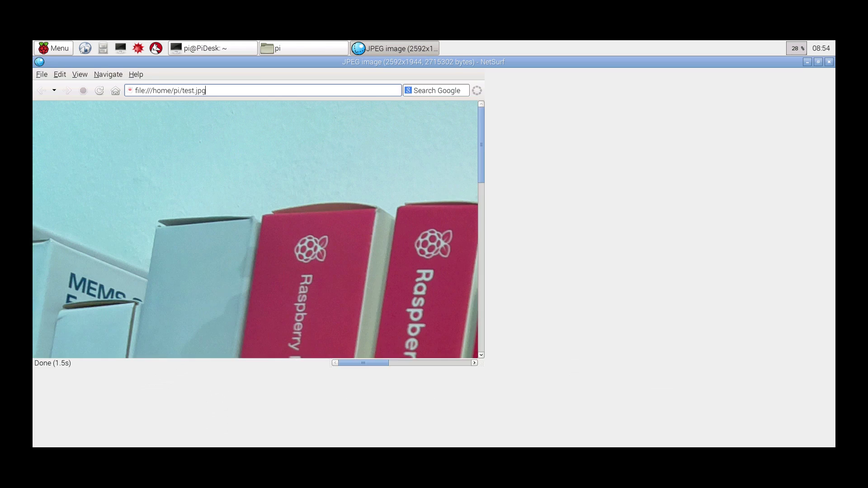
scroll(604, 149, down, 12)
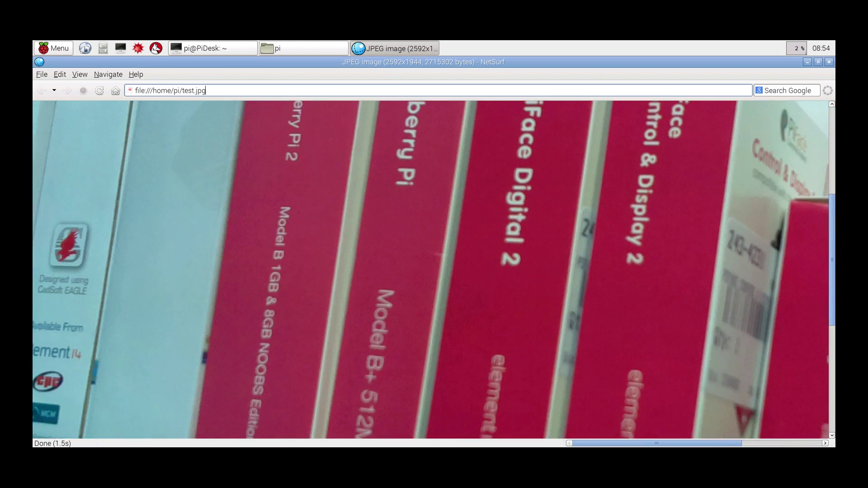
scroll(606, 146, up, 6)
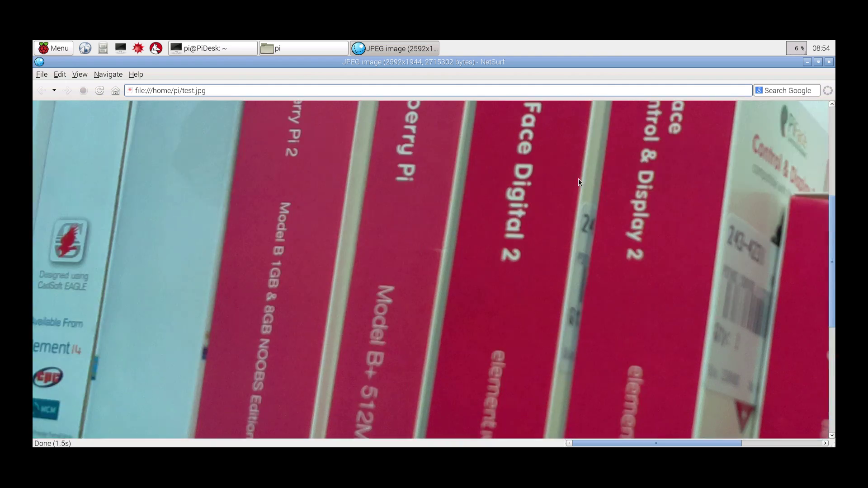